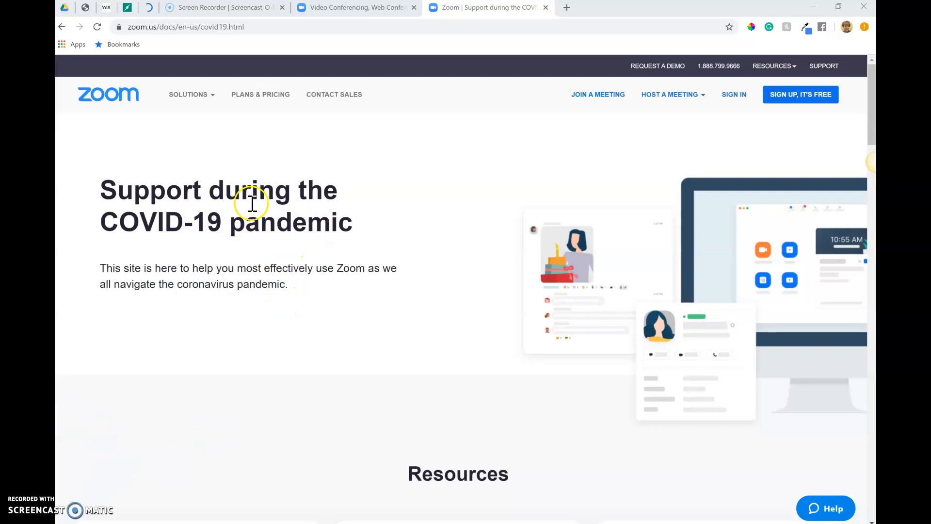
click(129, 28)
drag(143, 27, 145, 35)
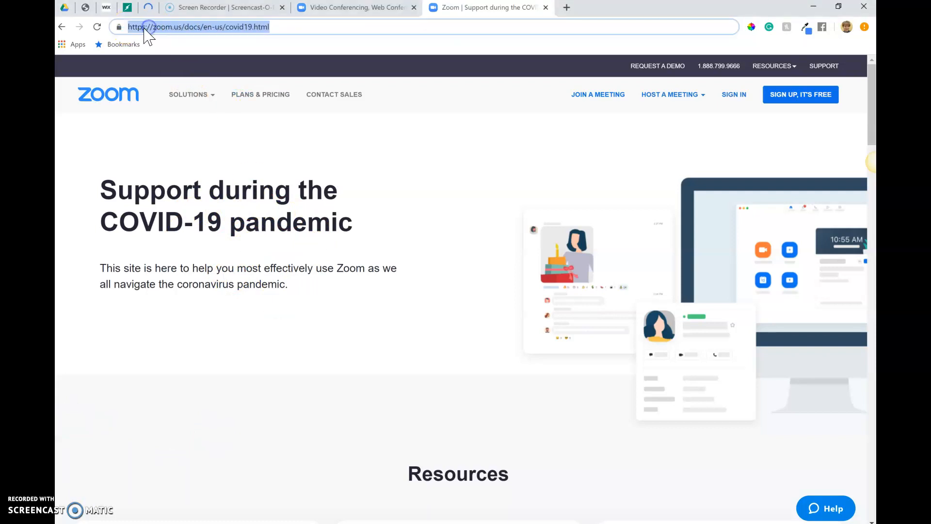
mouse_move(191, 97)
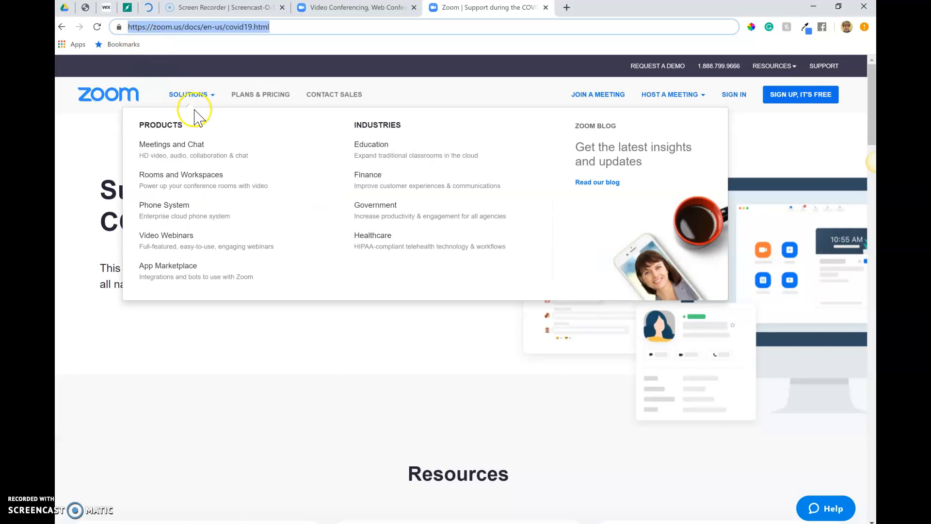
click(287, 417)
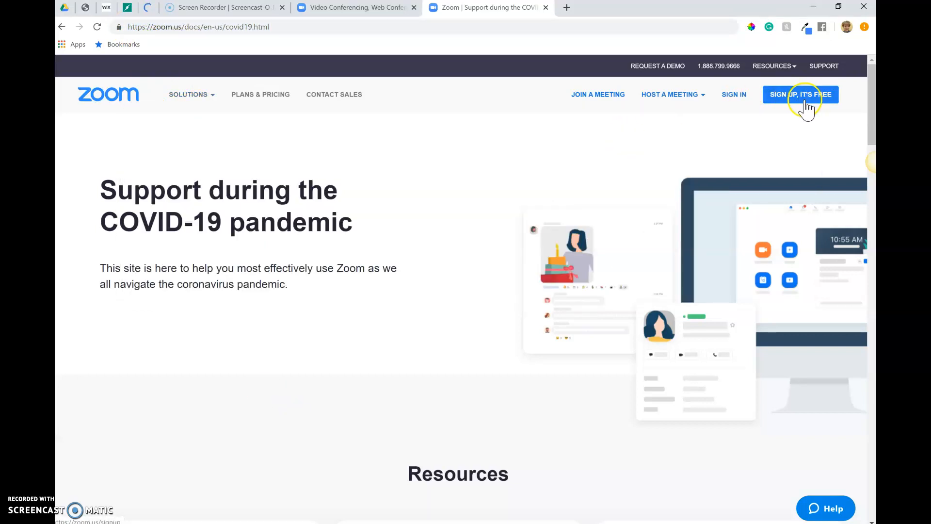
- Sign in to the Zoom account and start scheduling a new meeting
click(734, 96)
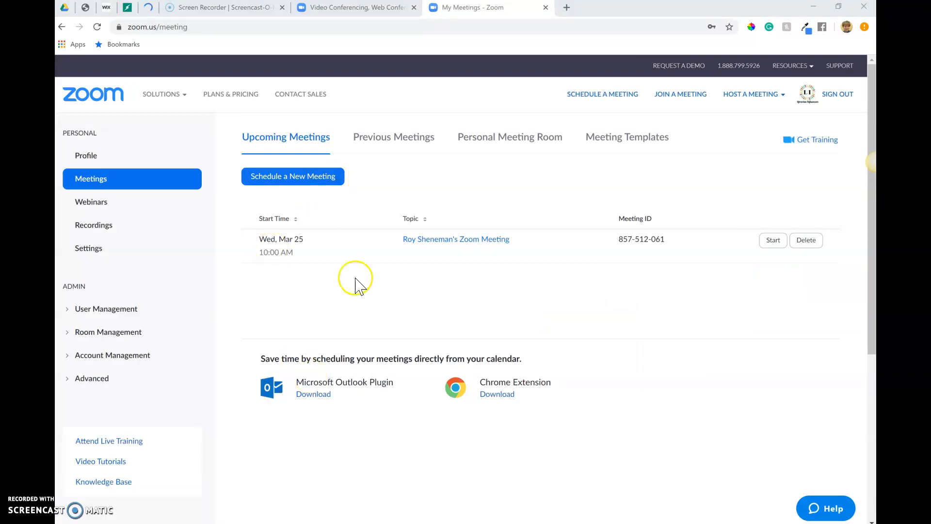
click(293, 180)
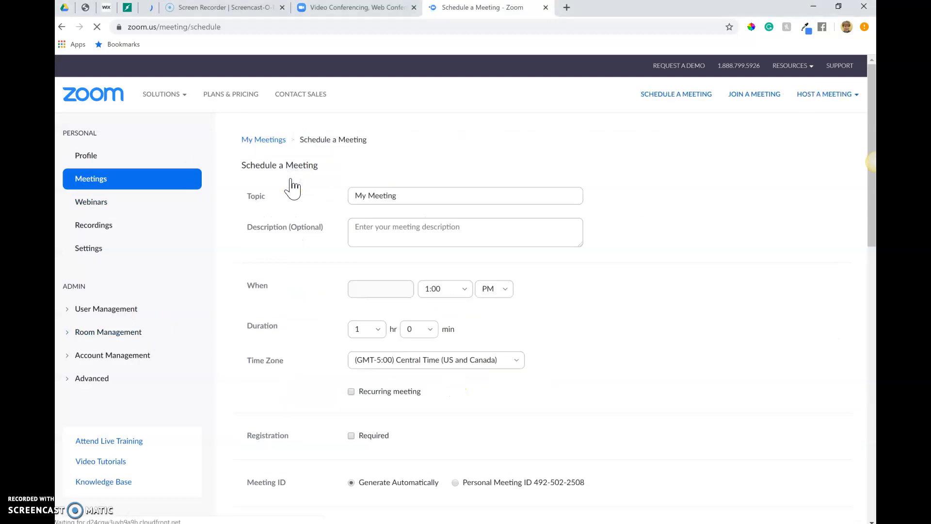
- Enter Reading Class as the topic of the new meeting
scroll(426, 255, down, 3)
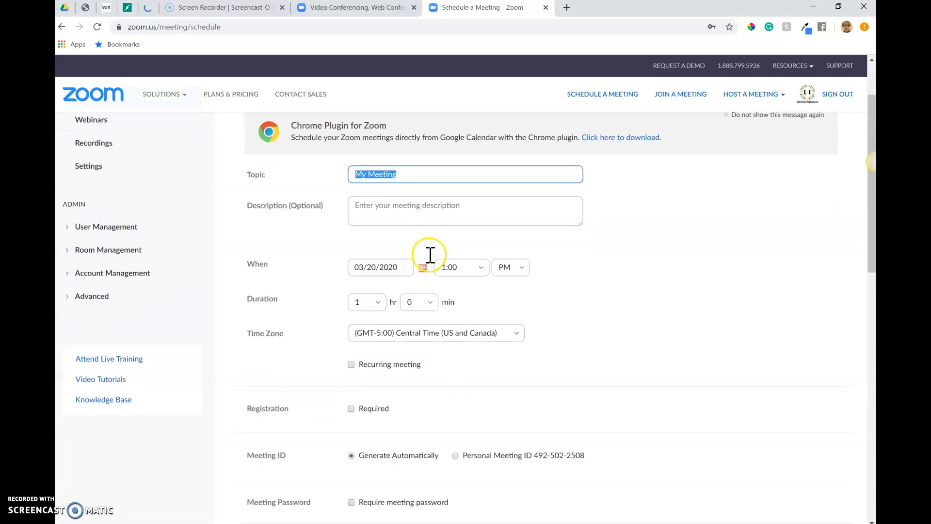
text(Re)
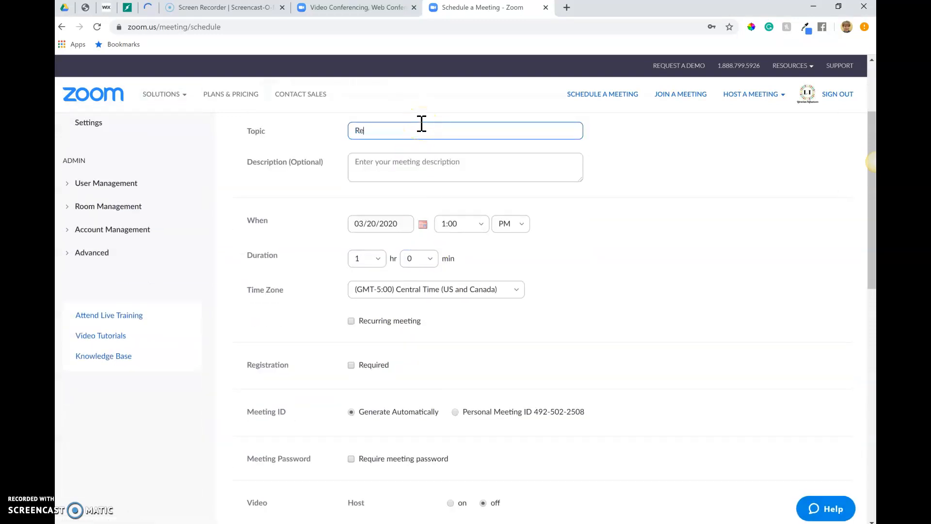
text(ading Class)
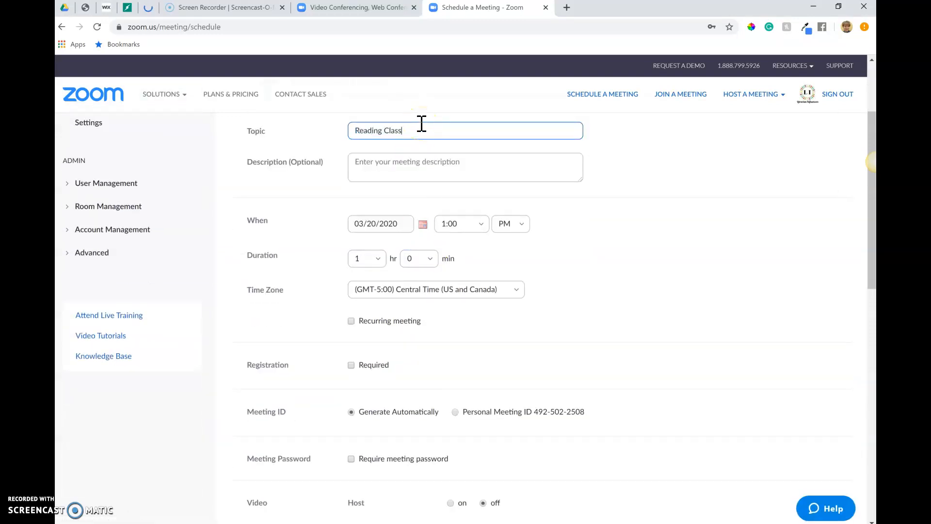
click(402, 170)
- Set the meeting duration to 6 hours and make it a recurring meeting
scroll(337, 241, down, 1)
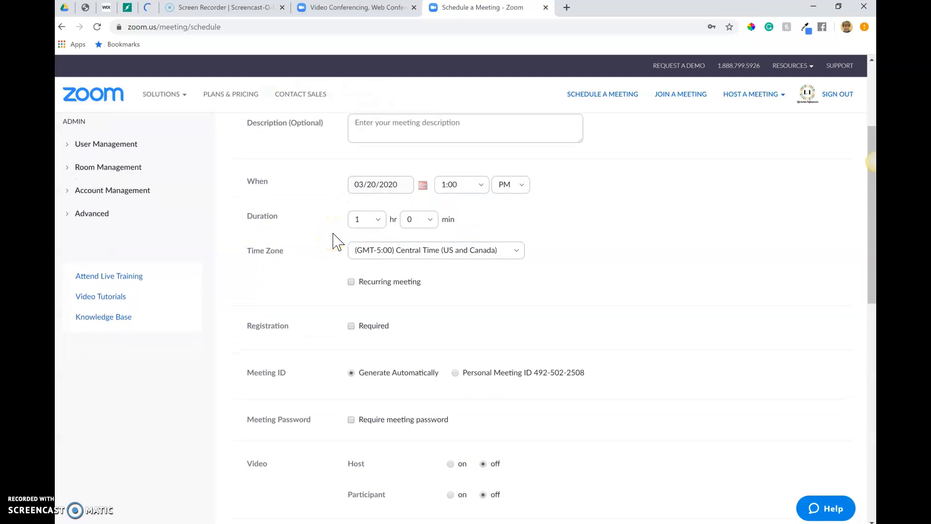
click(380, 216)
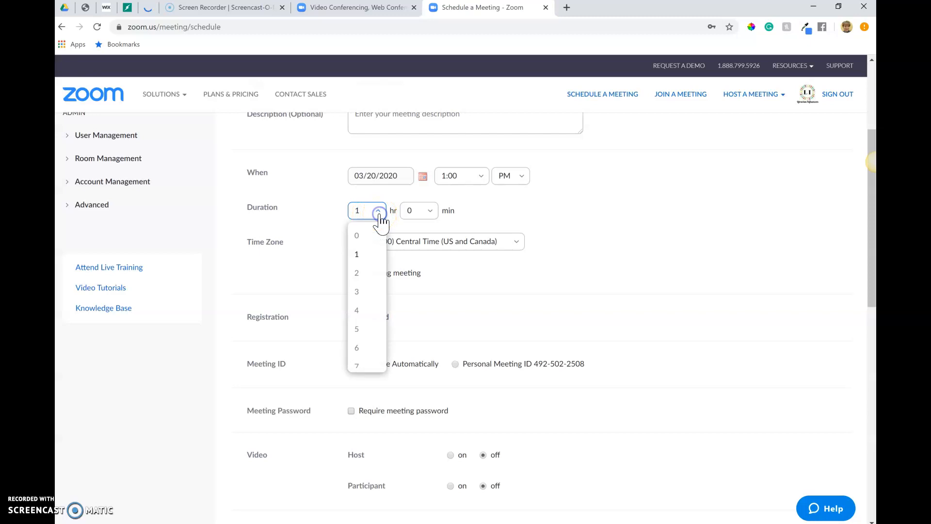
click(359, 349)
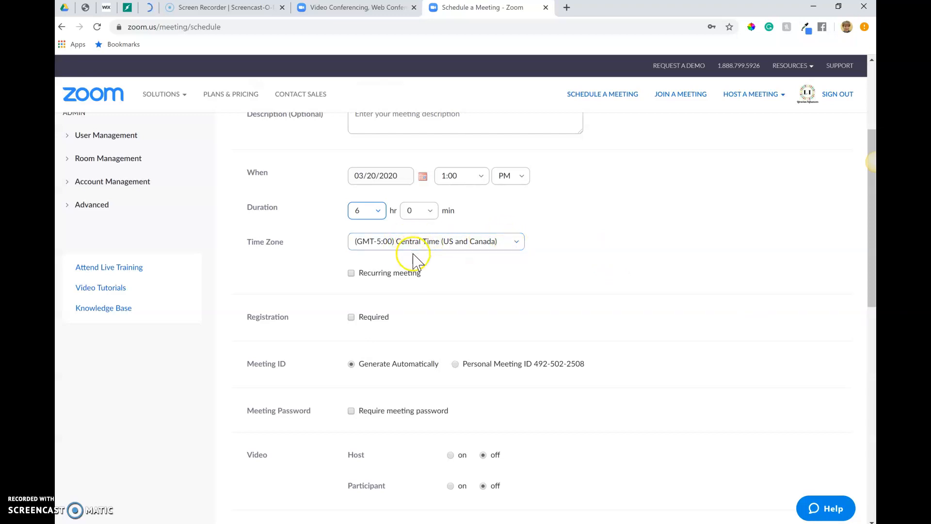
click(351, 273)
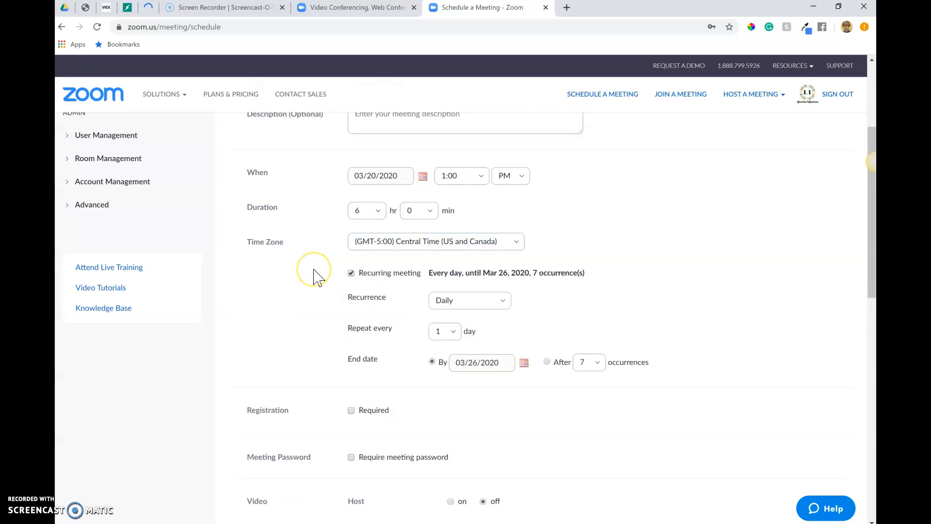
- Review the start time, repeat interval, end date, registration and password options of the recurring meeting
scroll(315, 277, up, 2)
scroll(315, 277, down, 1)
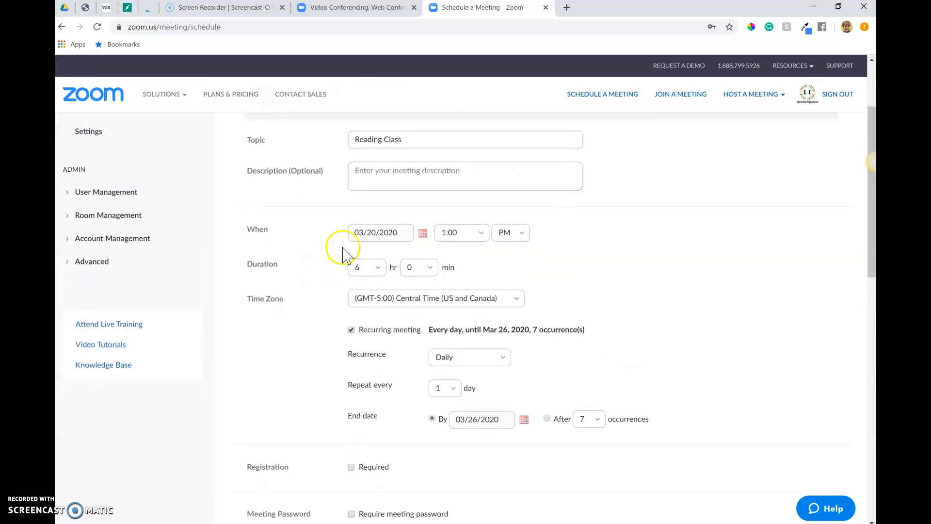
click(458, 232)
scroll(518, 364, down, 2)
scroll(518, 364, down, 1)
click(445, 322)
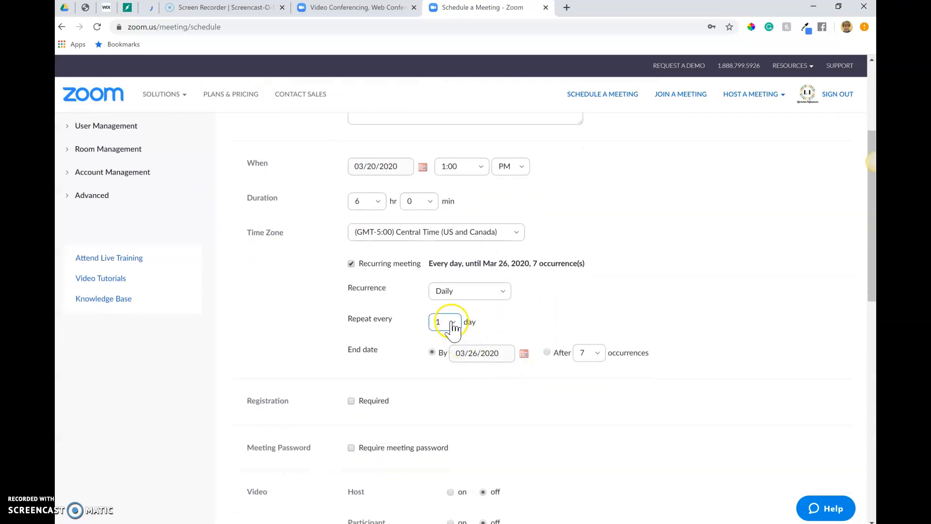
click(525, 353)
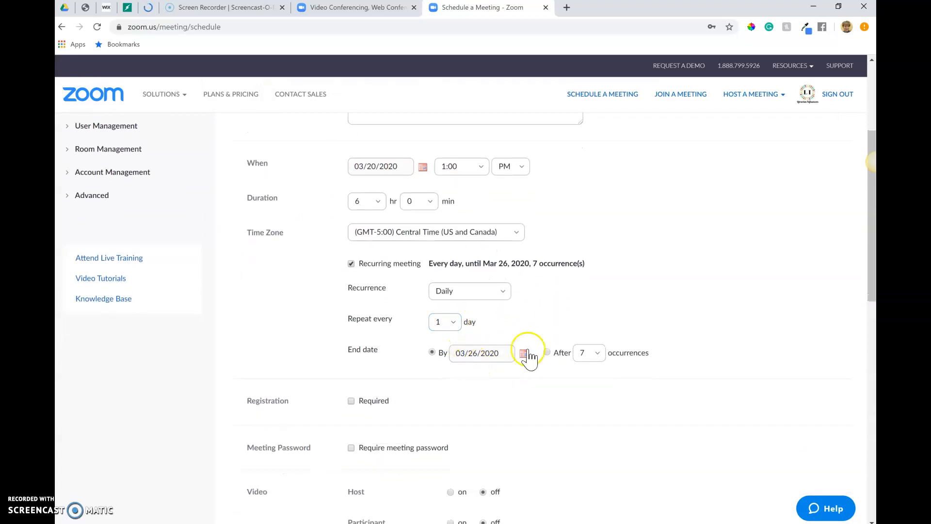
scroll(571, 290, down, 1)
click(562, 283)
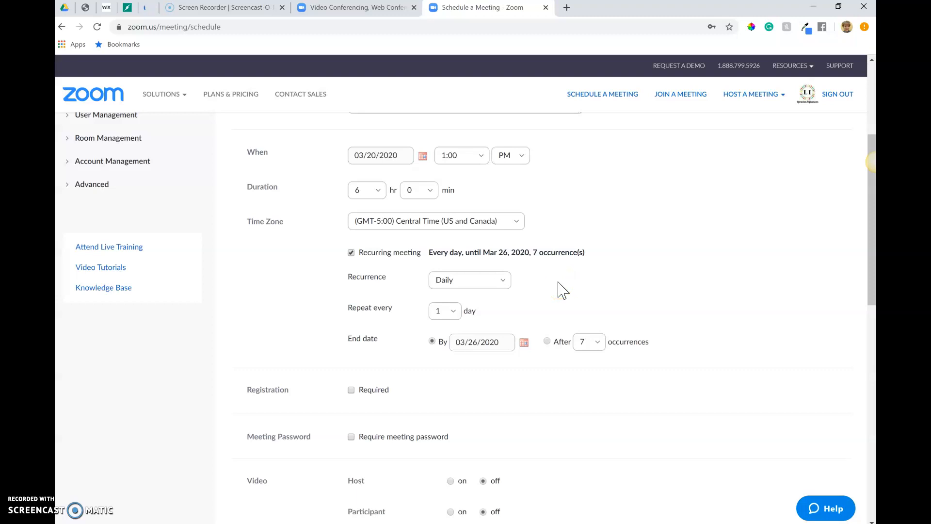
scroll(559, 283, down, 4)
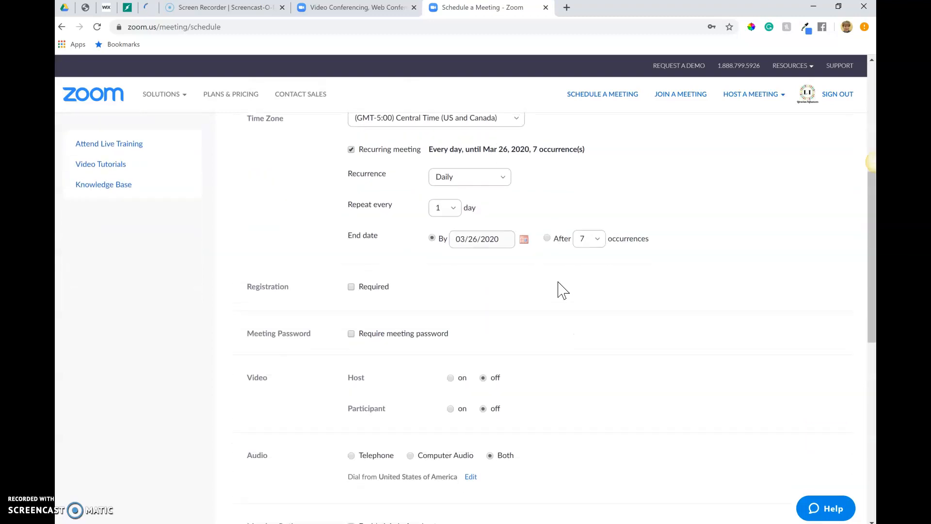
scroll(558, 289, down, 1)
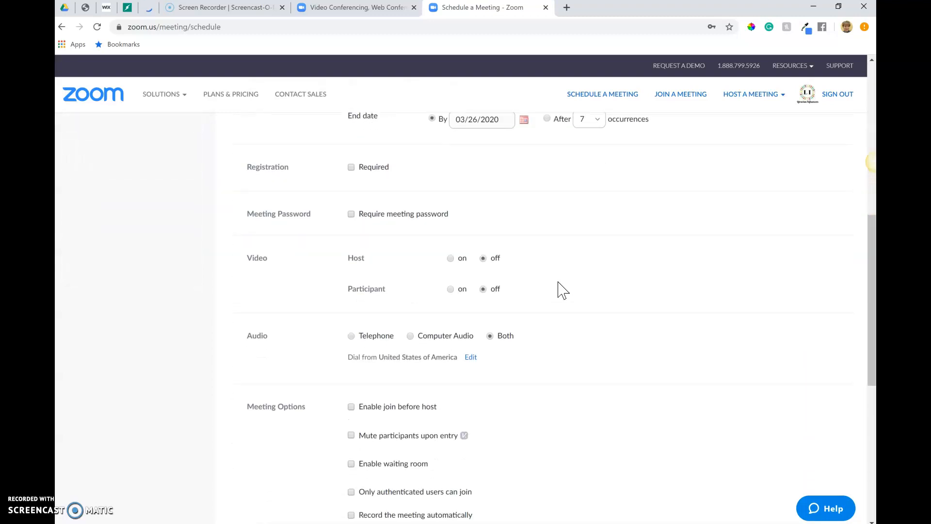
click(400, 173)
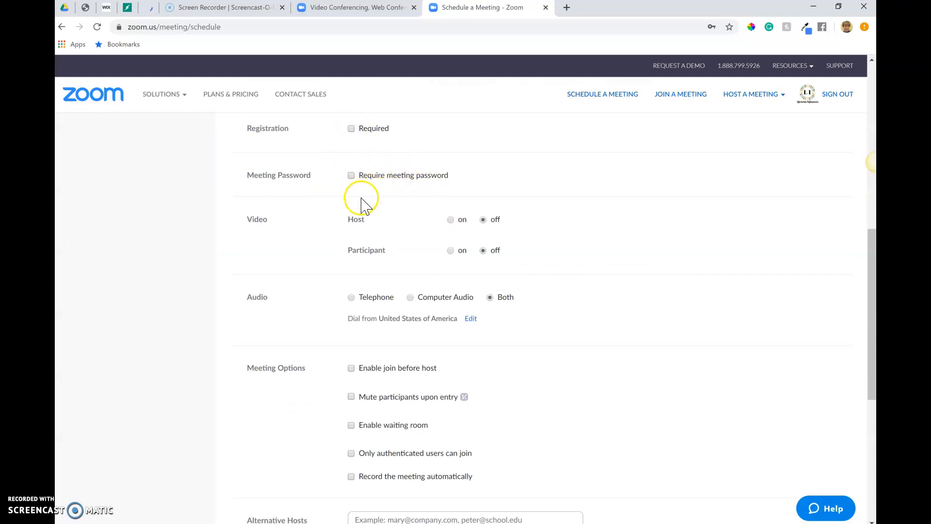
- Set the host video to on and the participant video to off
scroll(408, 265, down, 1)
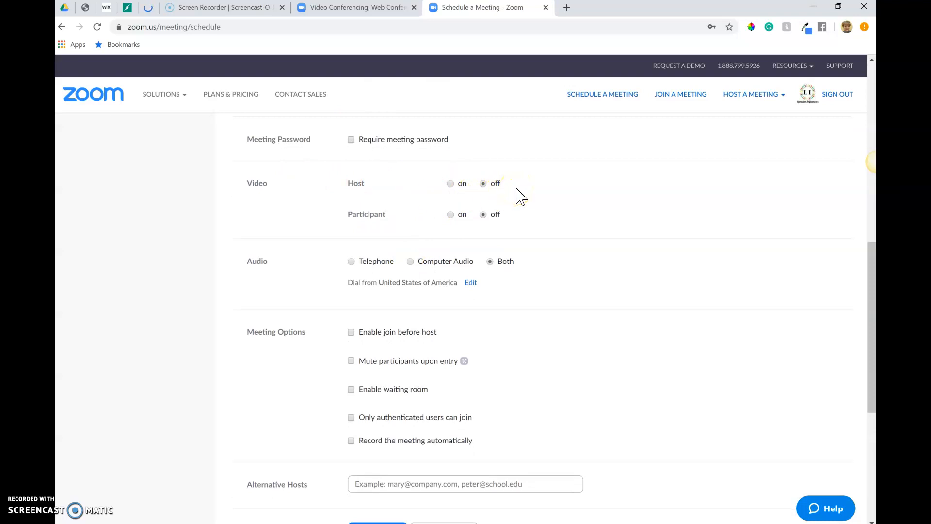
click(451, 184)
click(483, 184)
click(451, 214)
click(483, 215)
click(450, 184)
- Enable join before host, mute participants upon entry and automatic recording on the local computer, and save the meeting
scroll(494, 223, down, 1)
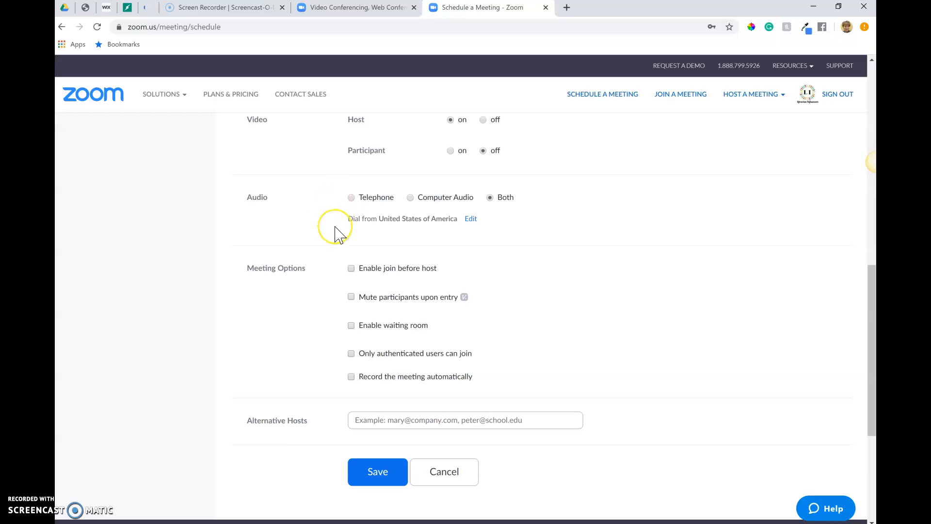
scroll(339, 231, down, 2)
click(352, 188)
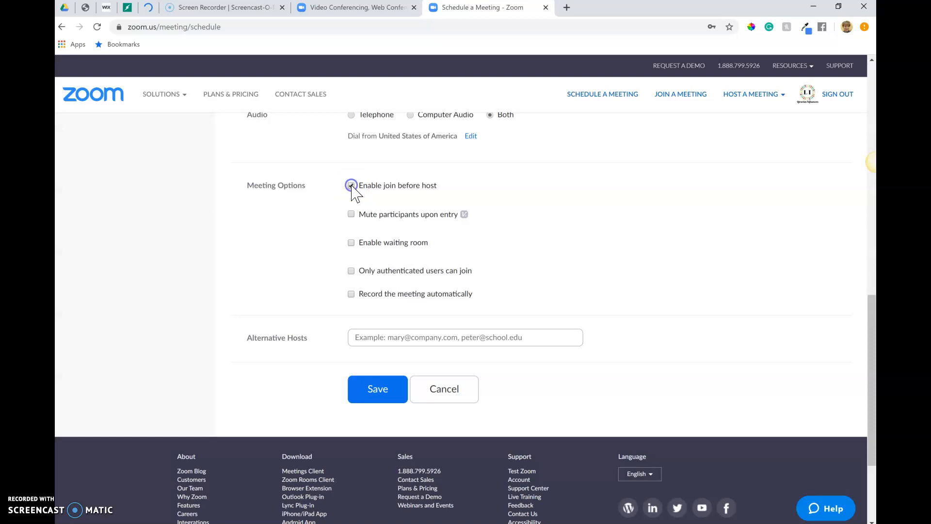
click(351, 215)
scroll(312, 276, down, 1)
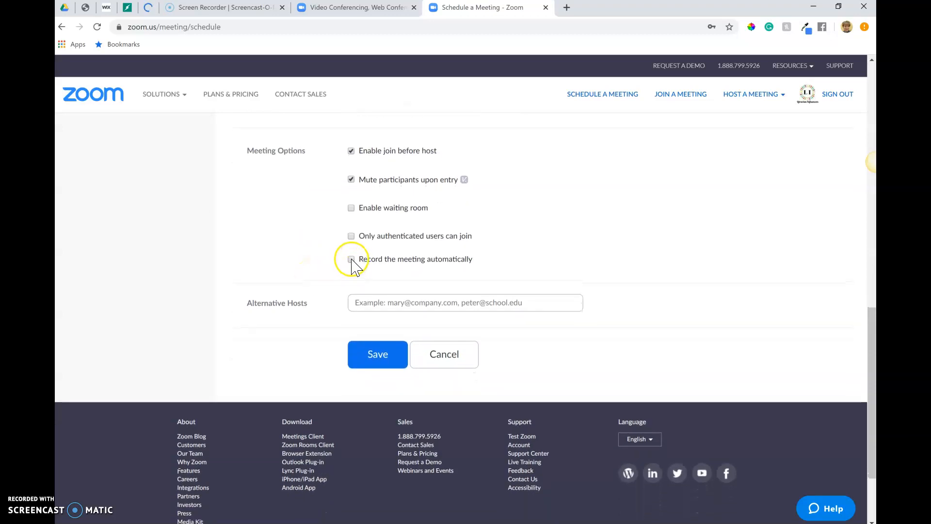
click(351, 259)
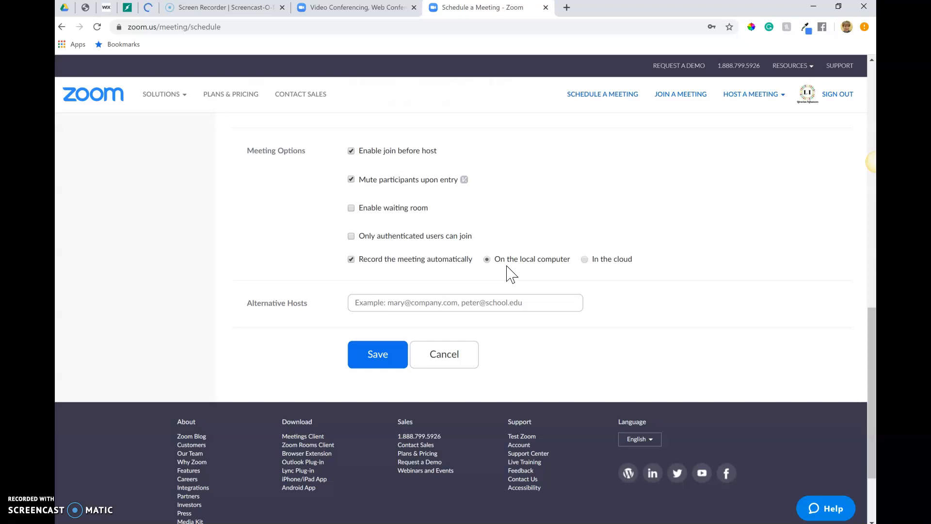
click(378, 355)
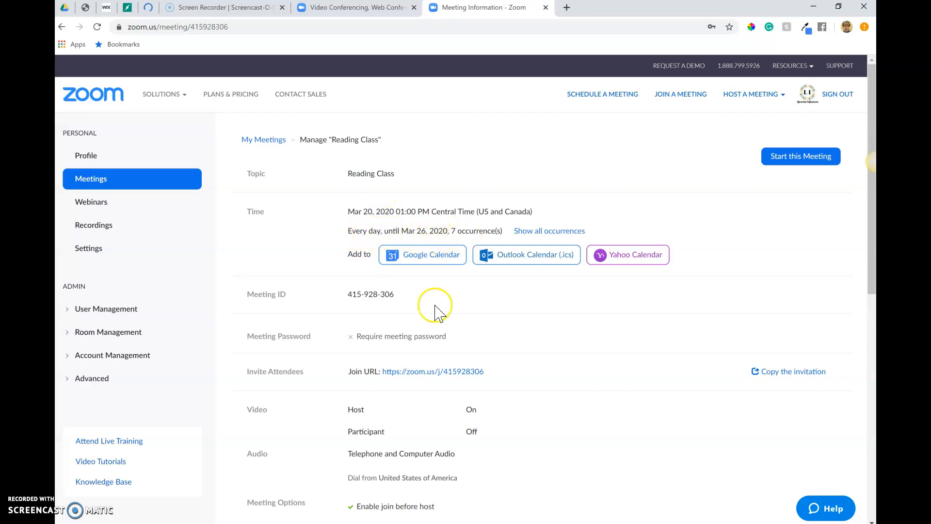
- Add the Reading Class meeting to Google Calendar, choosing the Google account and allowing Zoom access to it
scroll(434, 325, down, 1)
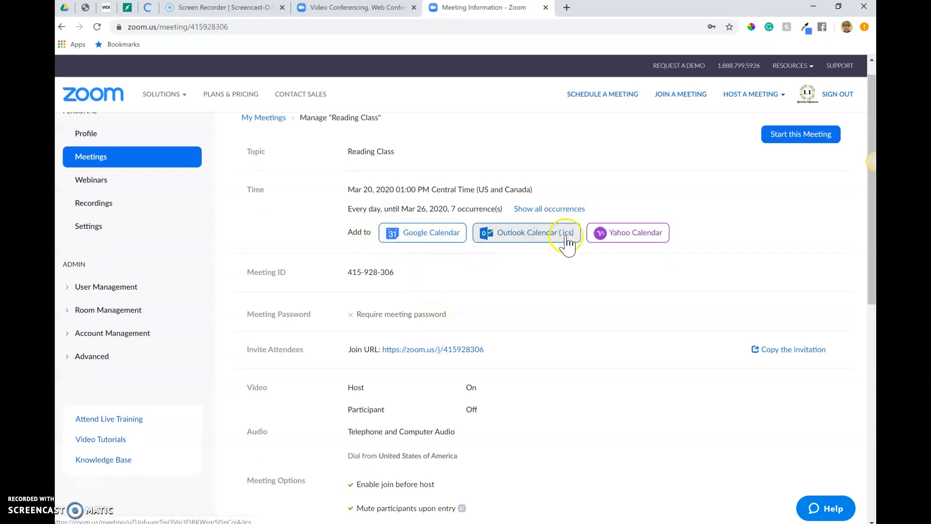
click(423, 233)
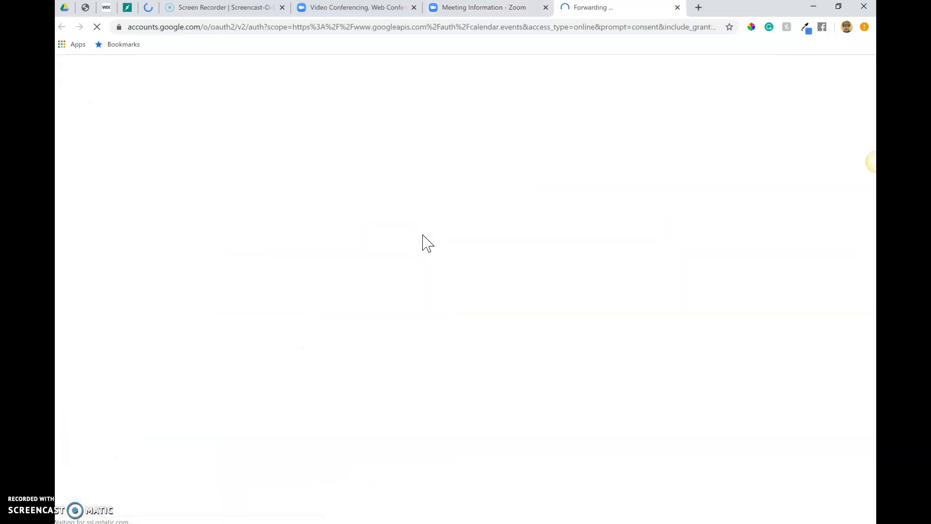
click(402, 245)
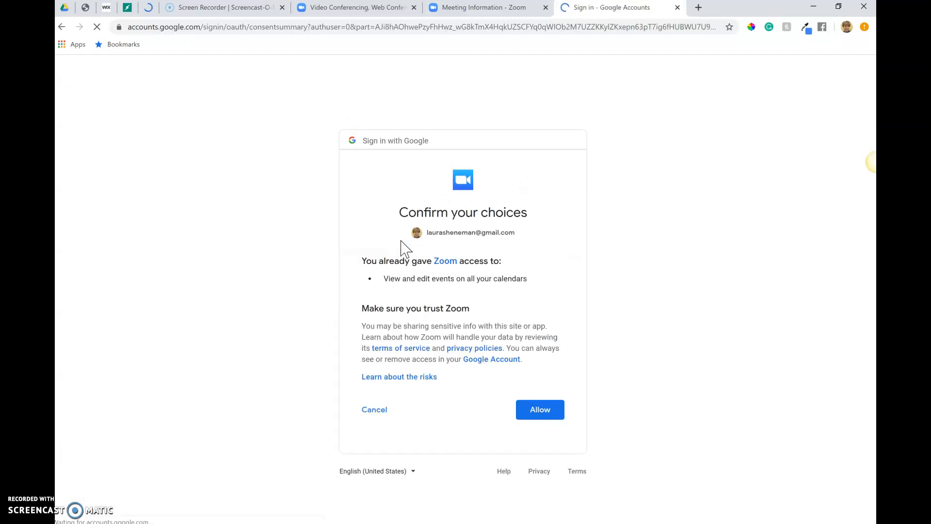
click(533, 410)
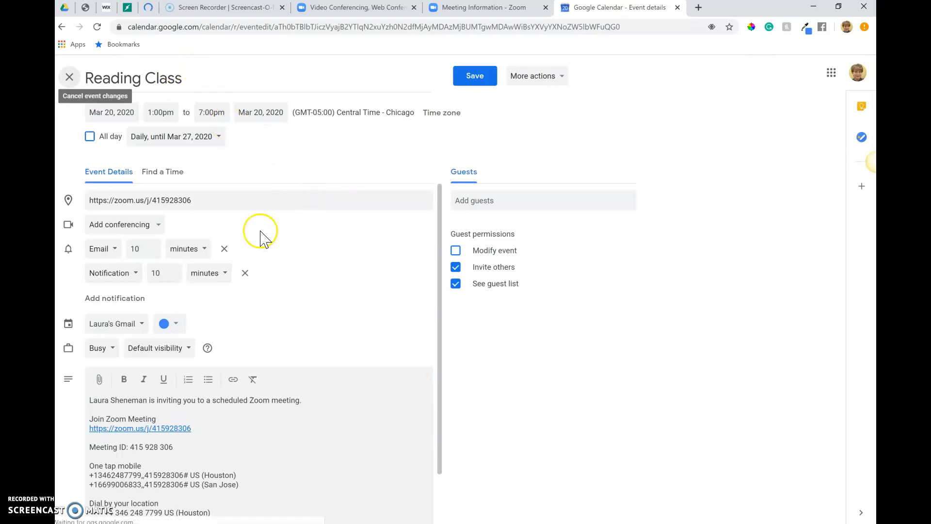
- Examine the join link in the calendar event's location and the meeting ID in its description
drag(201, 198, 75, 204)
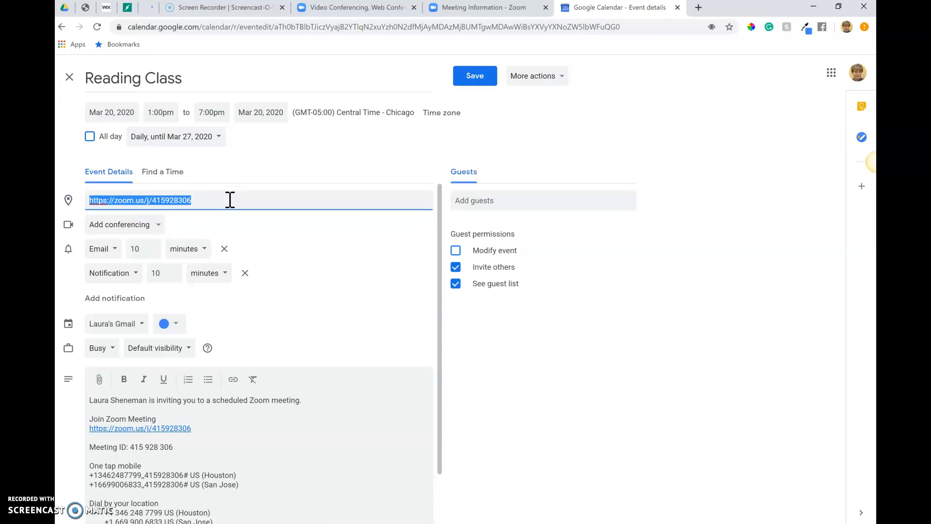
scroll(230, 200, down, 1)
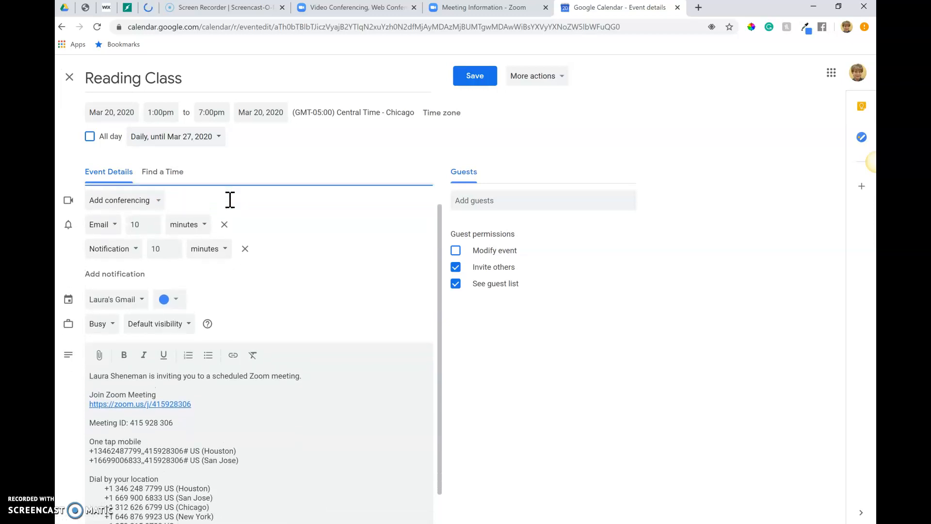
scroll(228, 200, up, 1)
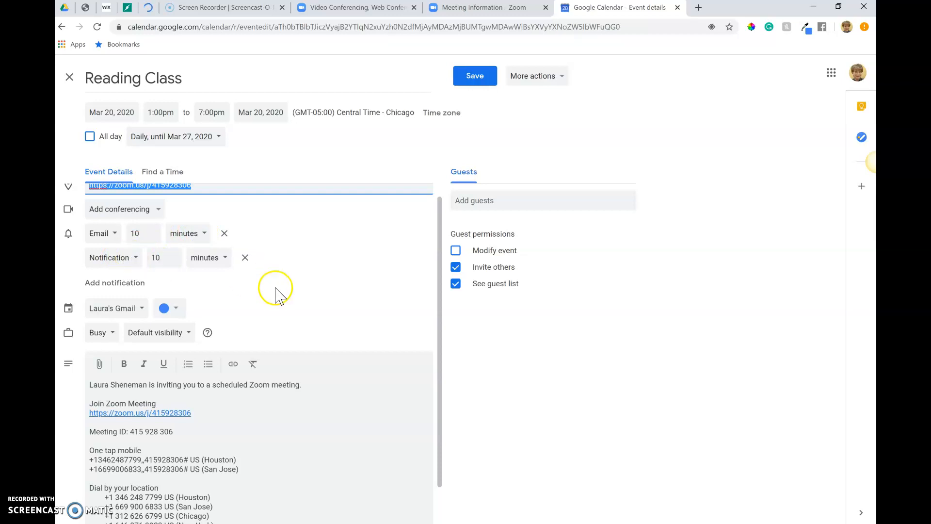
scroll(300, 281, down, 1)
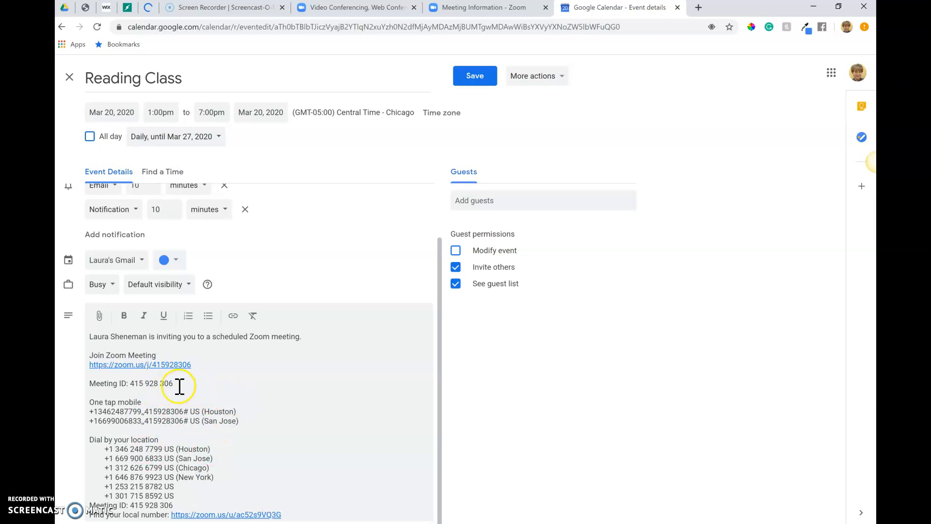
drag(175, 384, 135, 384)
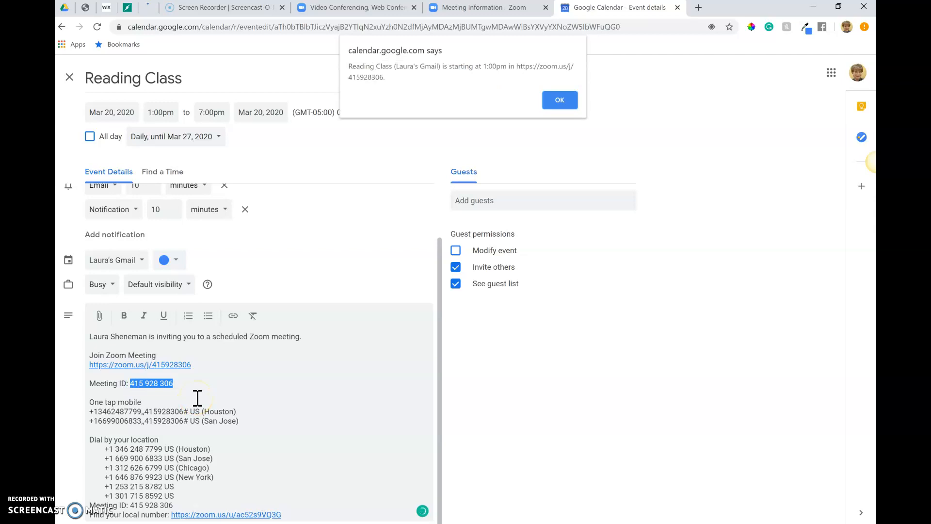
- Dismiss the event reminder and compare the meeting ID in the Zoom join link with the one listed in the description
click(561, 99)
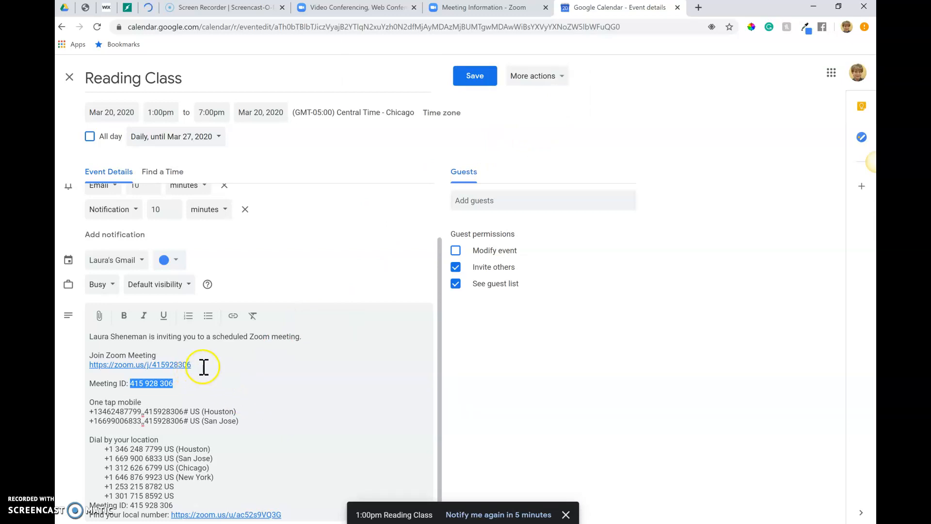
drag(194, 364, 152, 364)
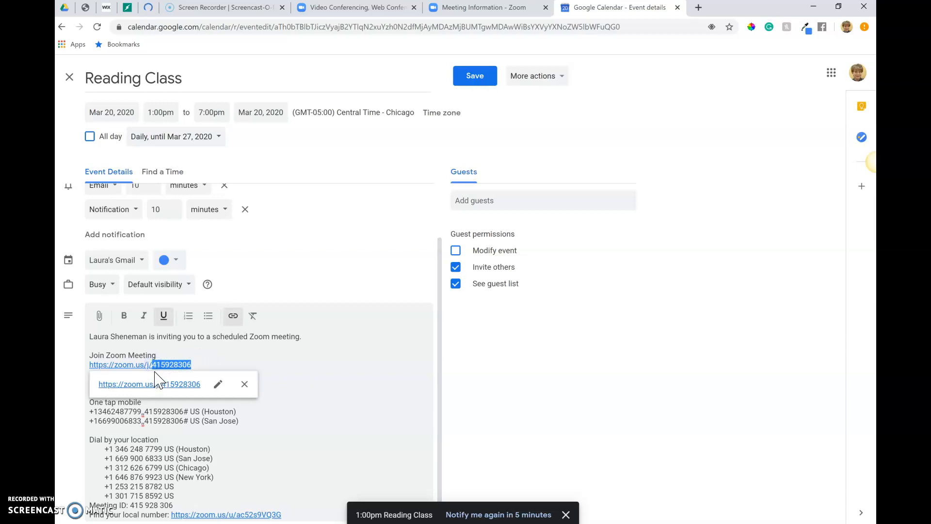
click(223, 355)
drag(130, 384, 175, 385)
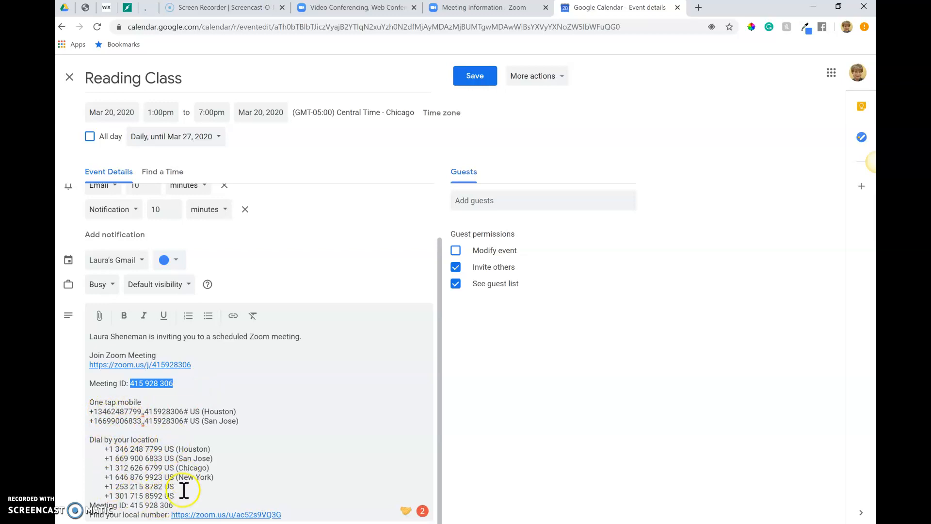
scroll(347, 395, up, 2)
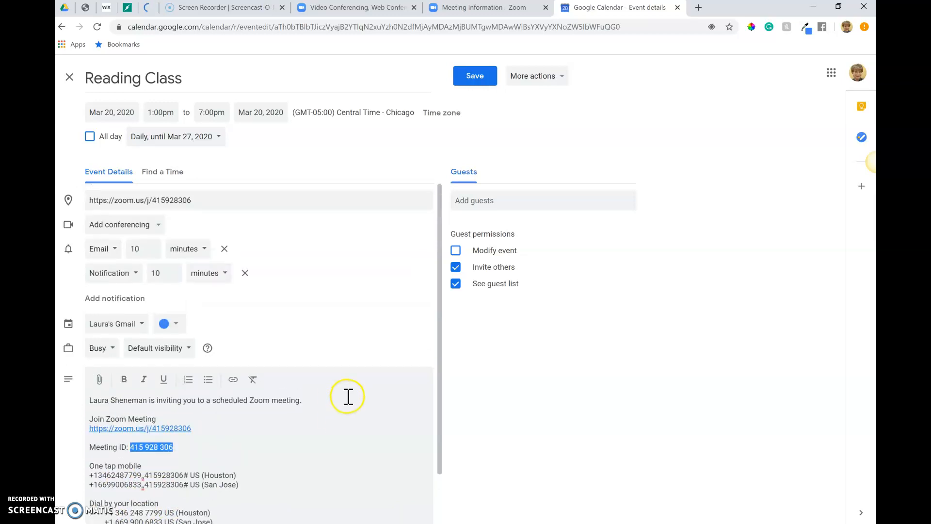
- Add two guests to the Reading Class event from the suggested contacts
click(474, 199)
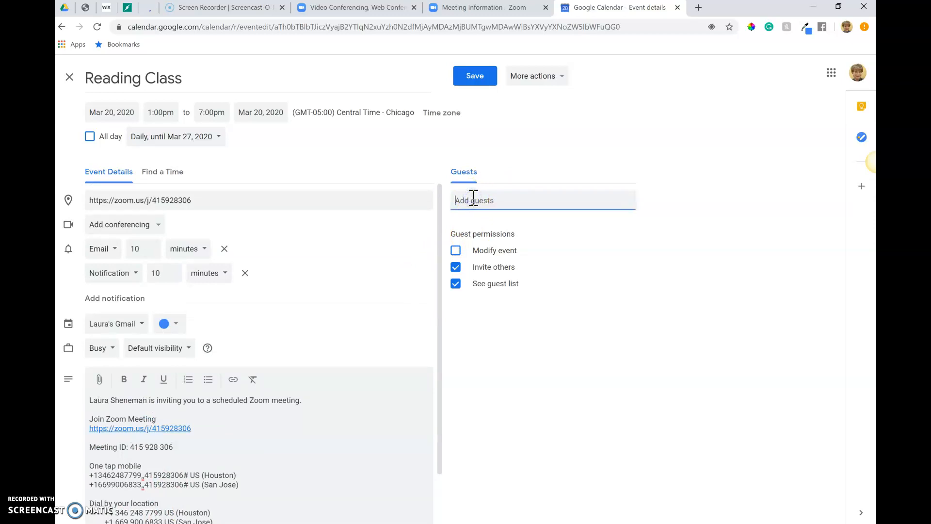
text(cathy)
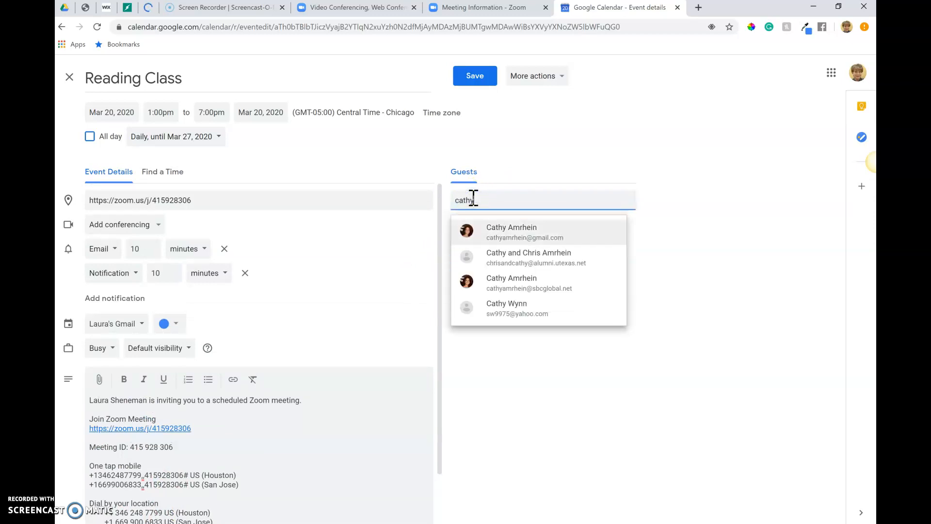
click(533, 230)
click(507, 199)
text(taylor)
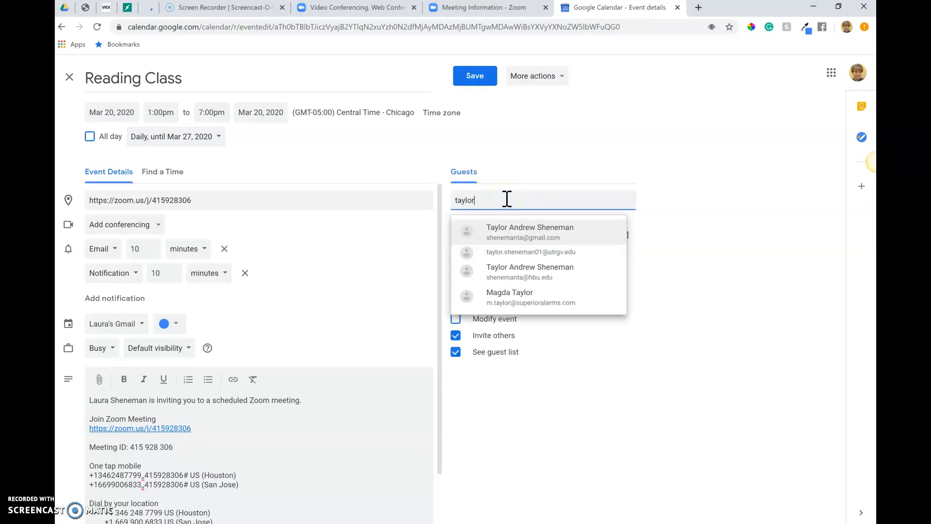
click(507, 228)
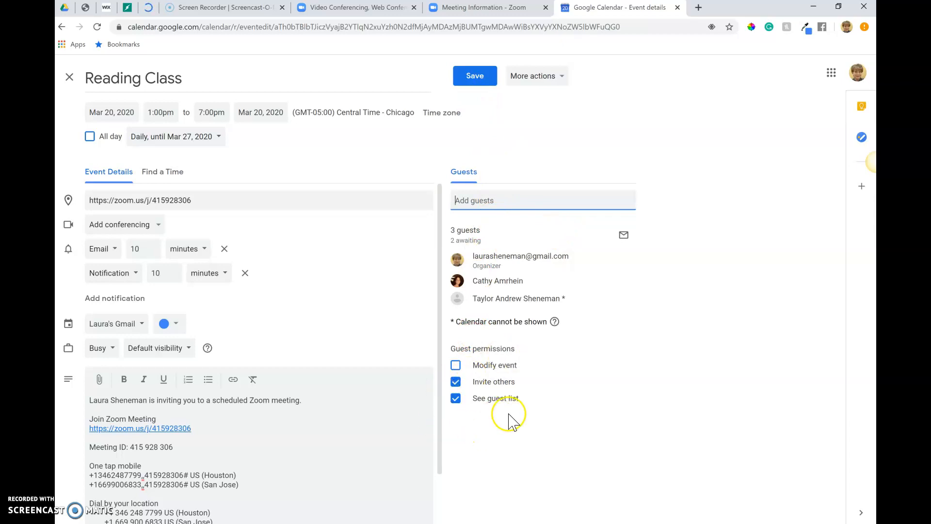
- Remove the guests' permission to see the guest list, keeping the permission to invite others
click(457, 383)
click(455, 399)
click(456, 399)
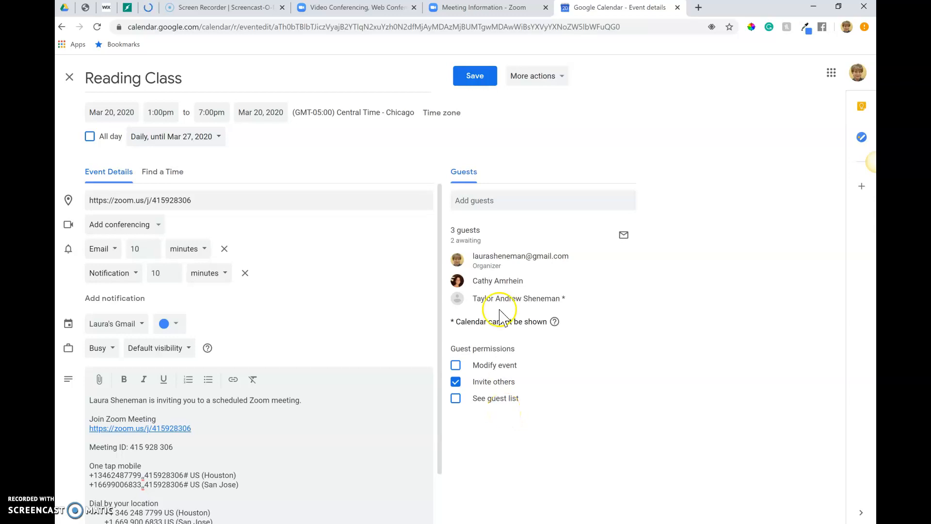
- Save the Reading Class event, applying the changes to all events in the recurring series
click(475, 78)
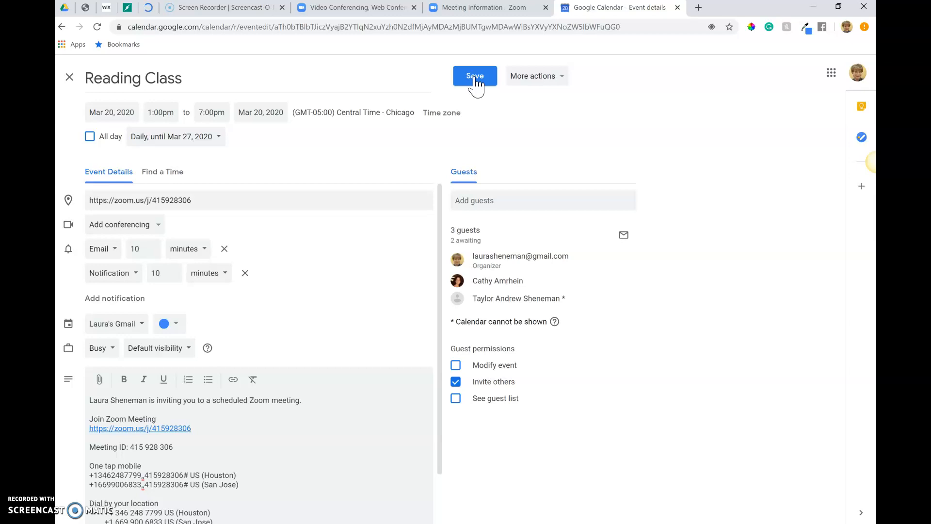
click(476, 78)
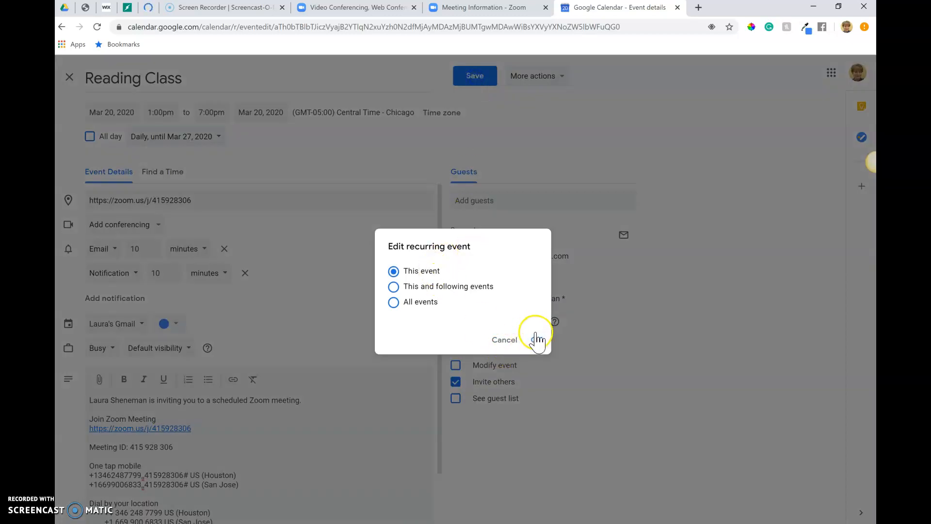
click(422, 303)
click(537, 340)
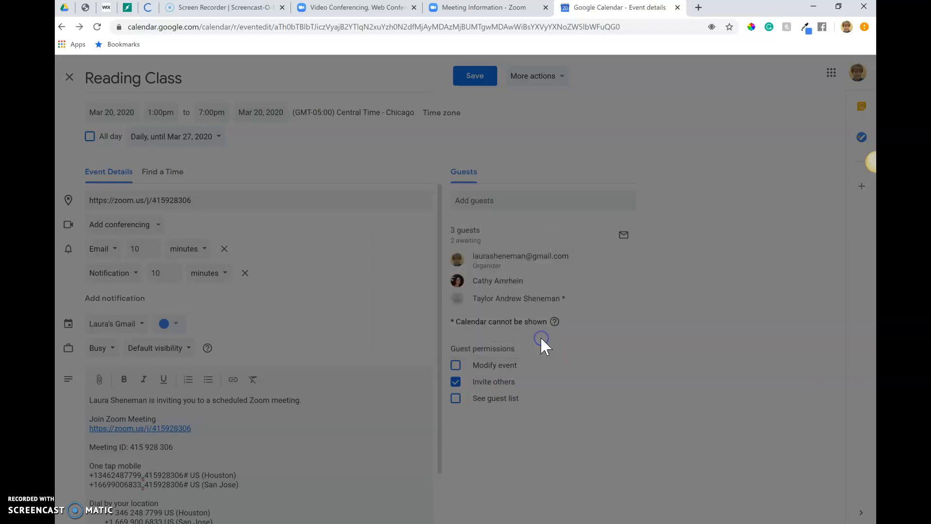
click(568, 341)
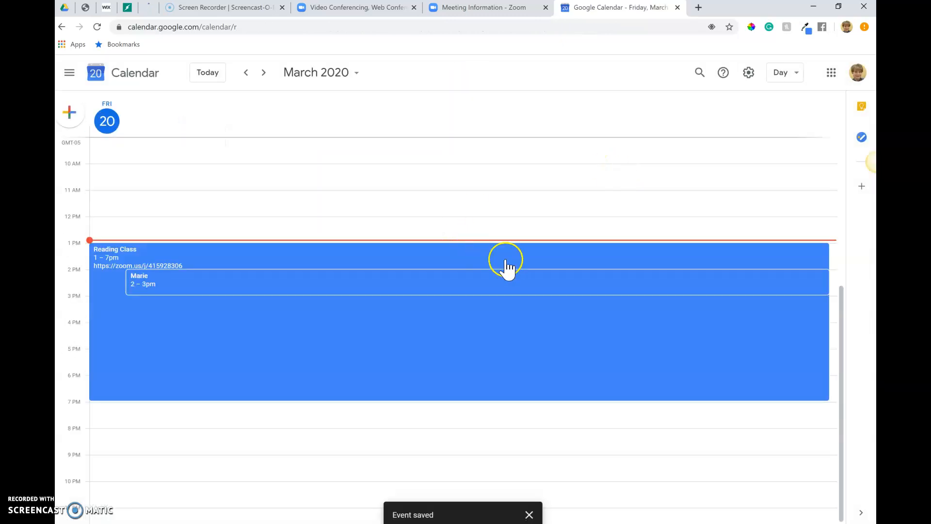
- Open the saved Reading Class event in the calendar and review its guests, join link and meeting details
scroll(505, 264, up, 3)
scroll(505, 264, down, 3)
click(412, 349)
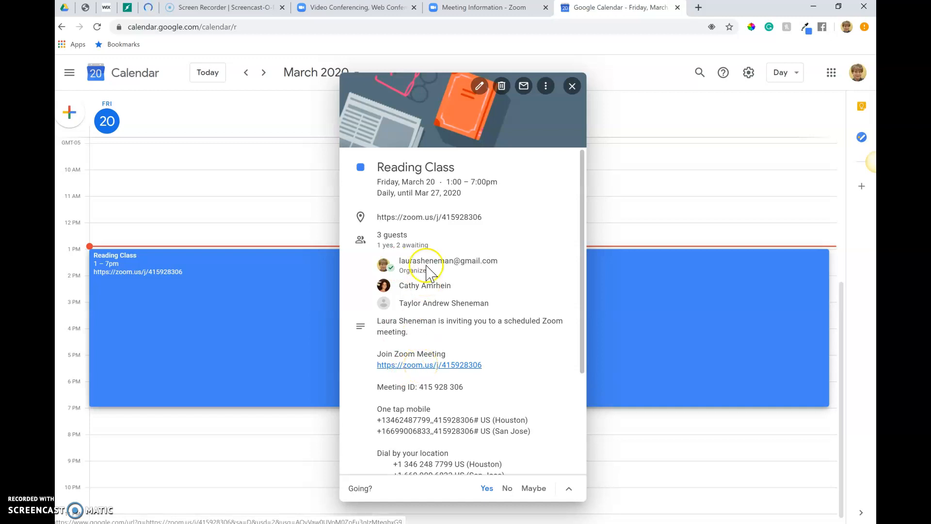
click(442, 371)
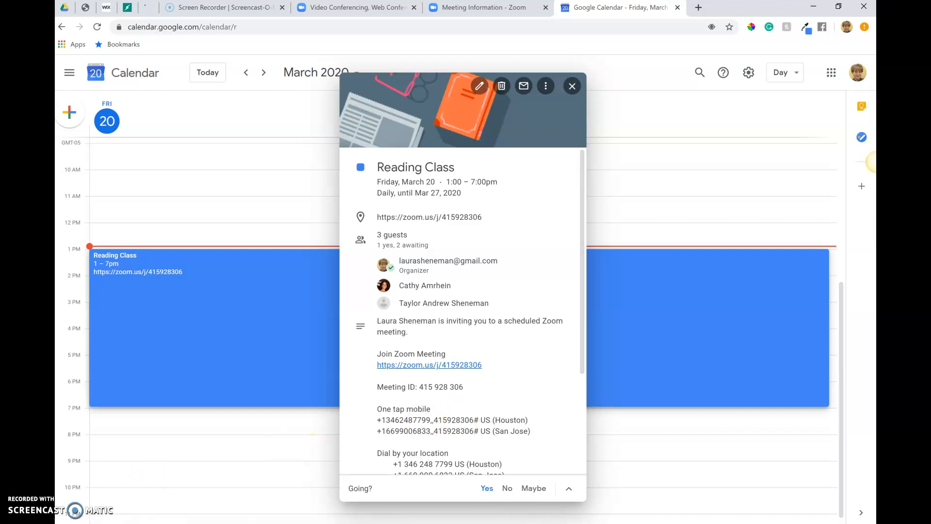
- Switch to the PowerPoint presentation and start the slide show at the title slide
key(alt+Tab)
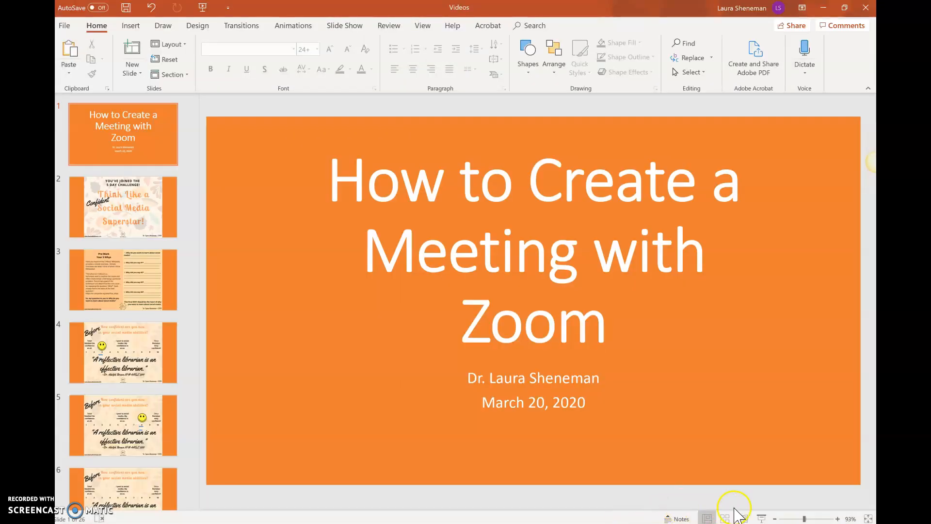
click(767, 517)
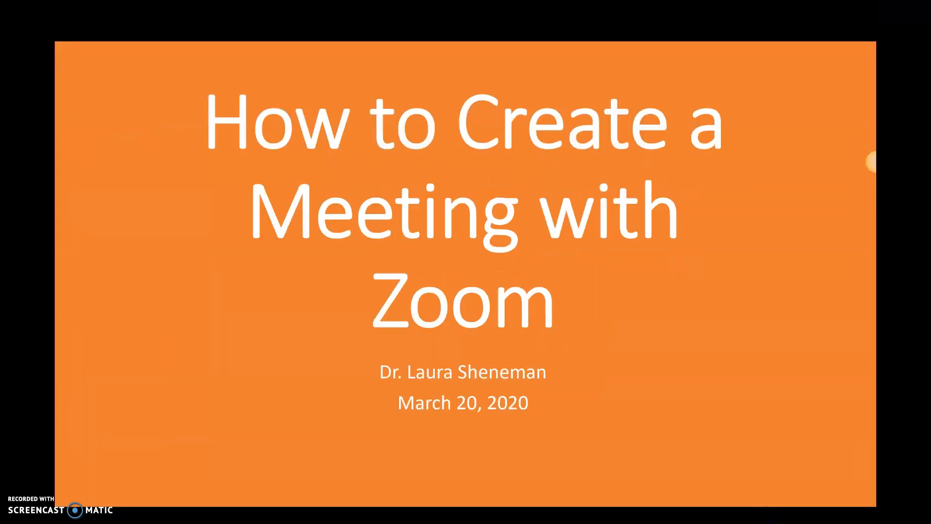